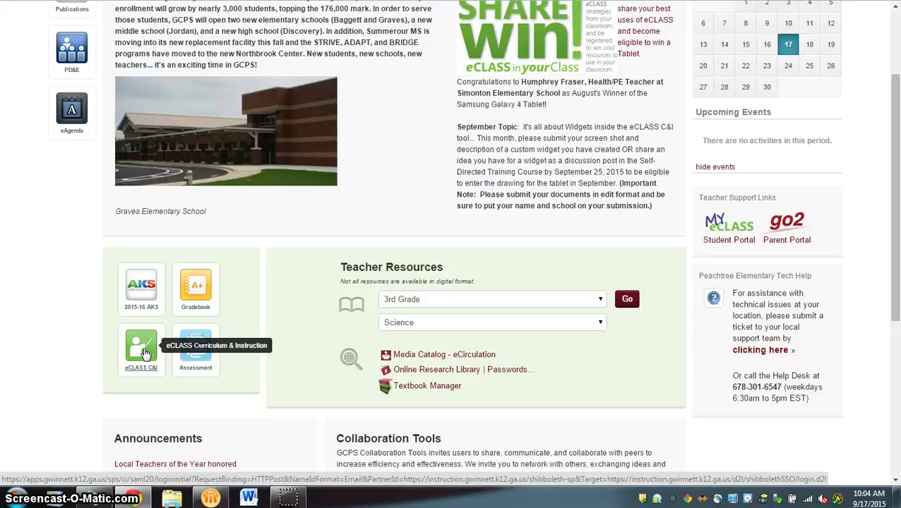
Step: Open eCLASS Curriculum & Instruction and switch to the teacher's 775 Sandbox course
left_click(142, 349)
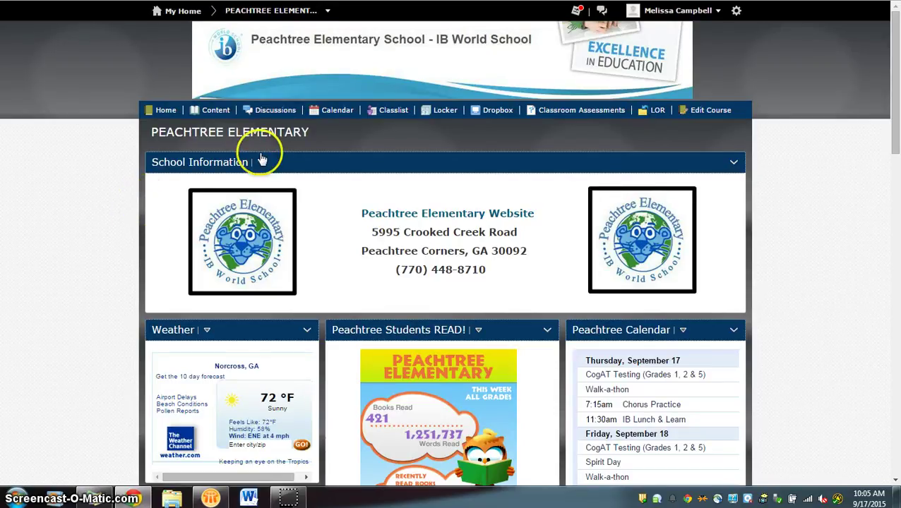
left_click(329, 11)
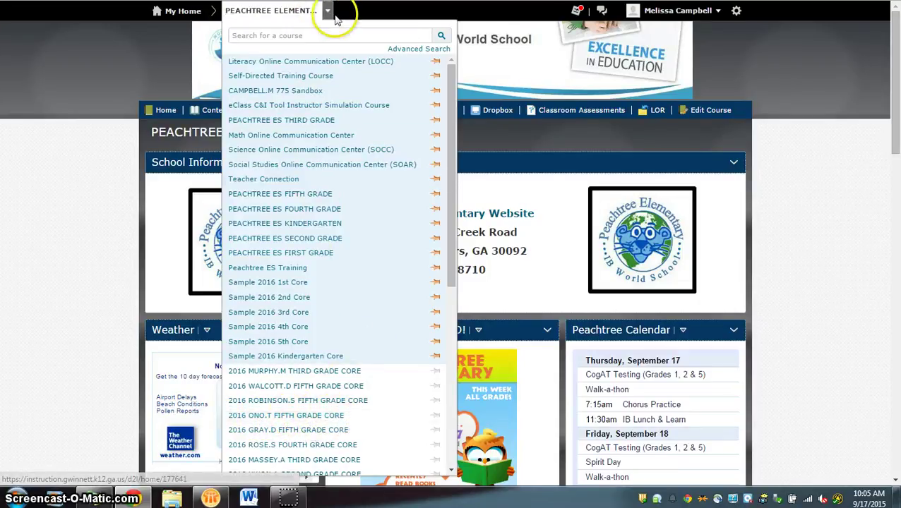
left_click(302, 92)
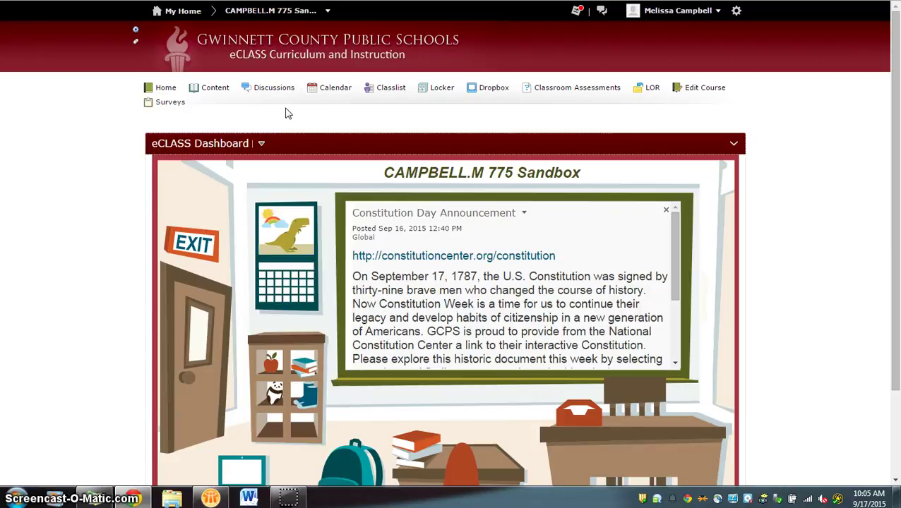
Step: Open the custom widget list from the sandbox course's administration tools
left_click(705, 91)
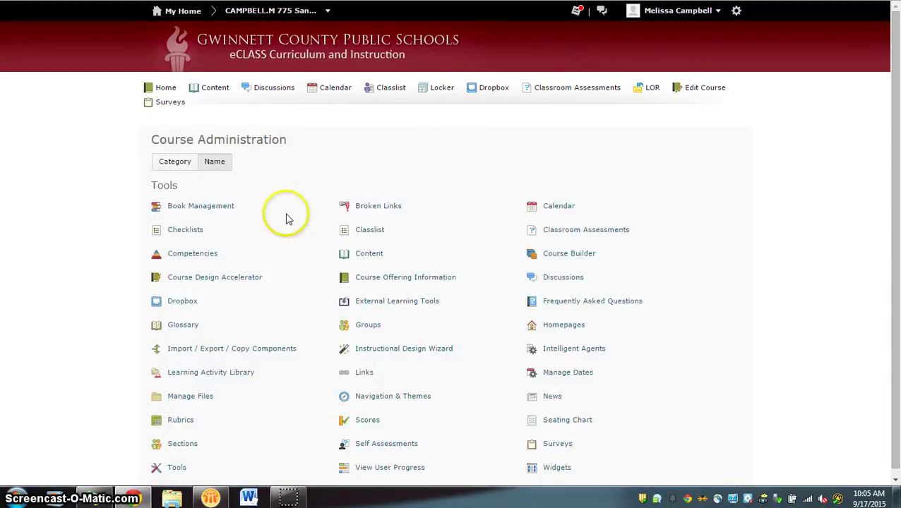
scroll(287, 219, "down", 1)
left_click(557, 464)
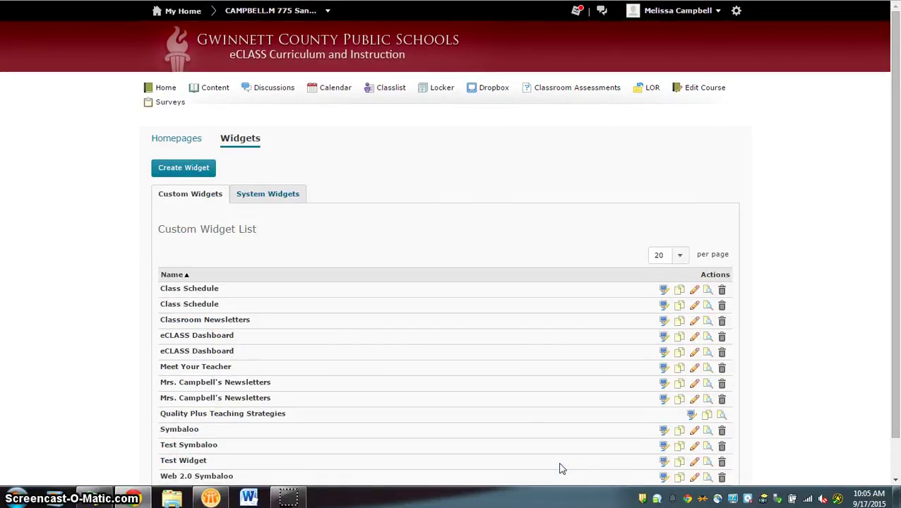
Step: Create a new widget named with the teacher's title and surname followed by "Class Schedule", and save it
left_click(181, 170)
left_click(201, 225)
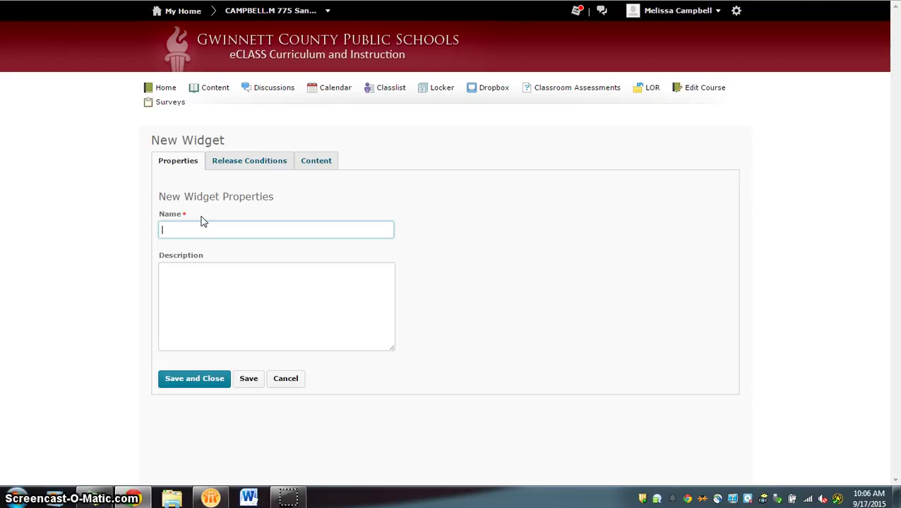
type("Mrs. C")
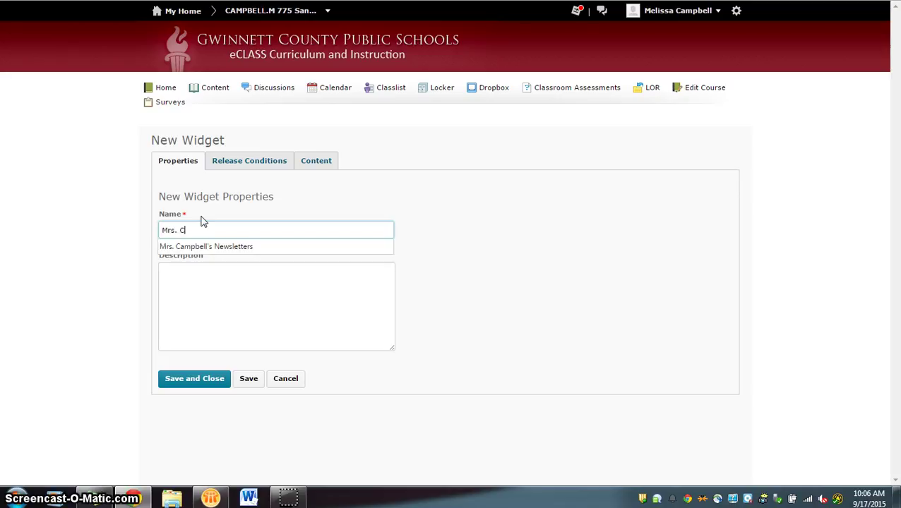
type("ampbell's Class Schedule")
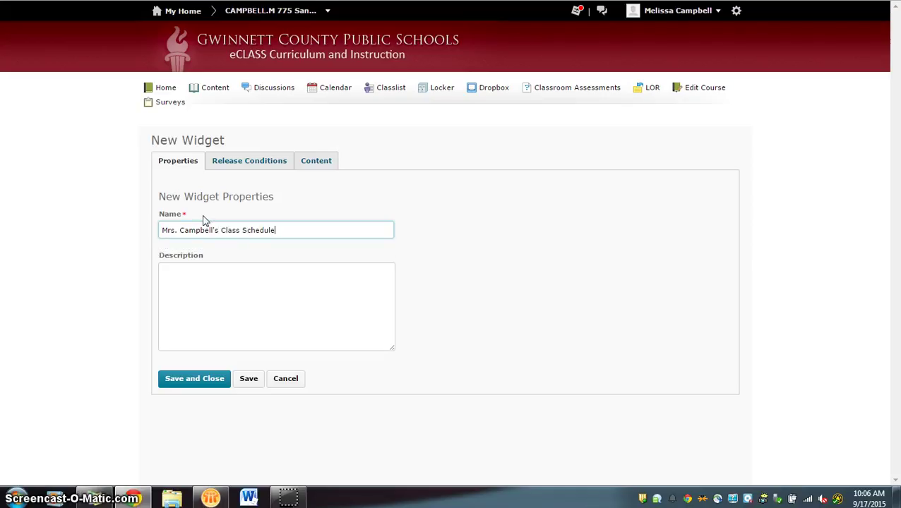
left_click(252, 389)
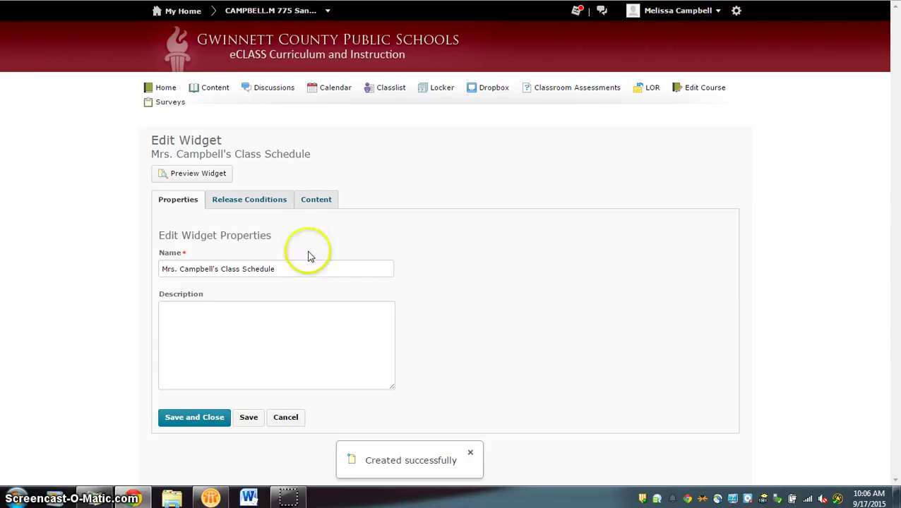
Step: Show the content editor of the new class schedule widget
left_click(318, 203)
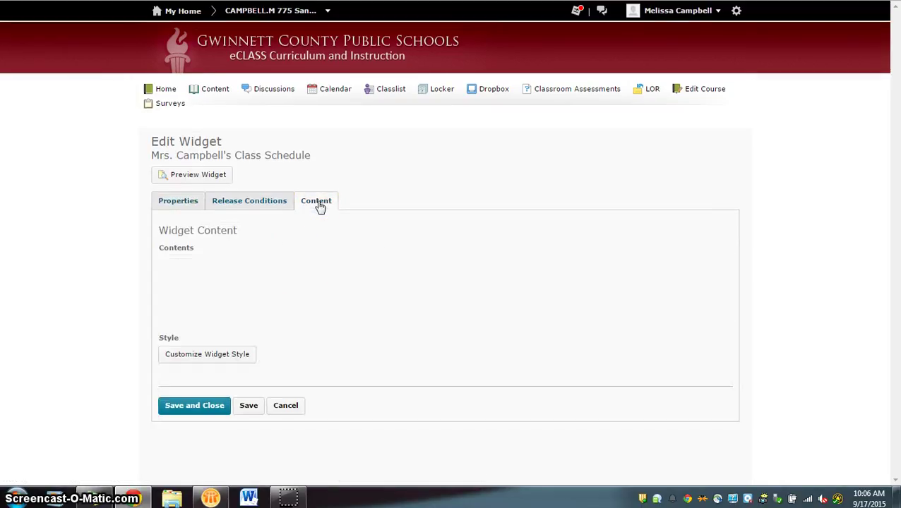
left_click(319, 205)
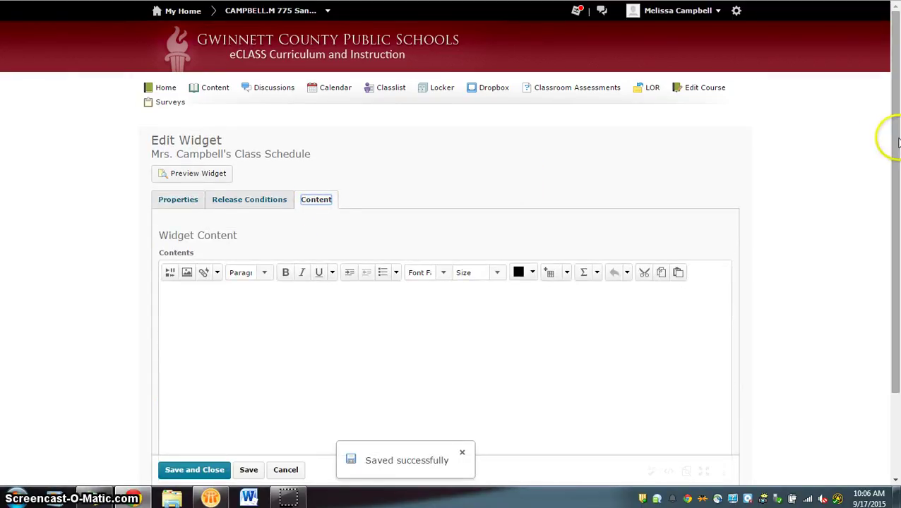
left_click_drag(898, 141, 896, 197)
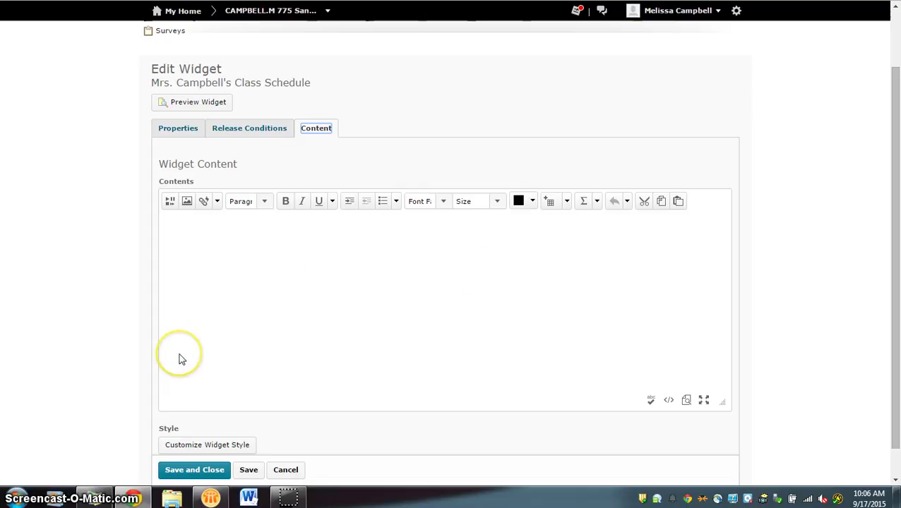
Step: In Windows Explorer, browse to Third Grade > Schedule on the Home (H:) drive and open the teacher's 13-14 schedule document
left_click(174, 496)
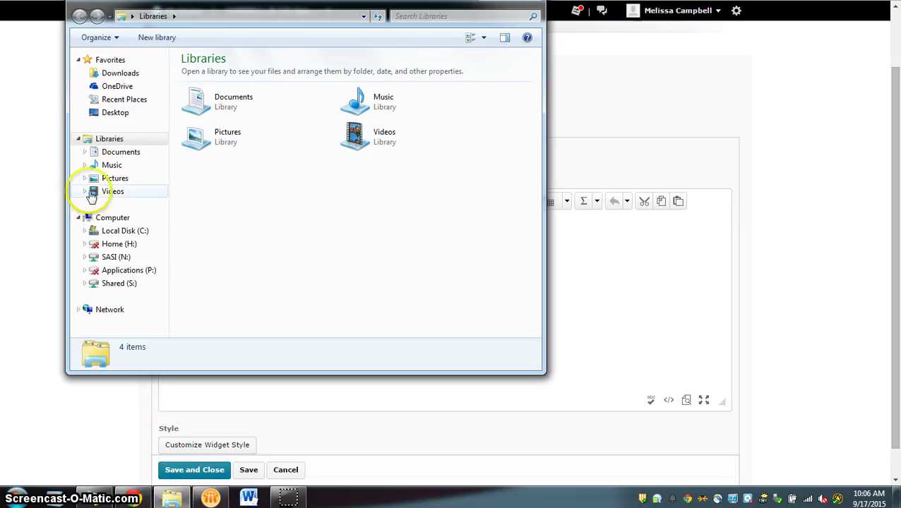
left_click(113, 244)
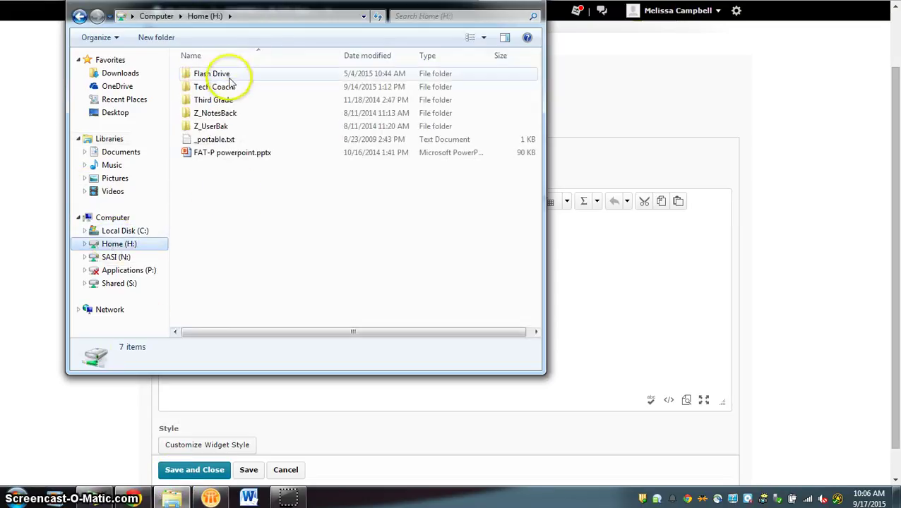
double_click(226, 101)
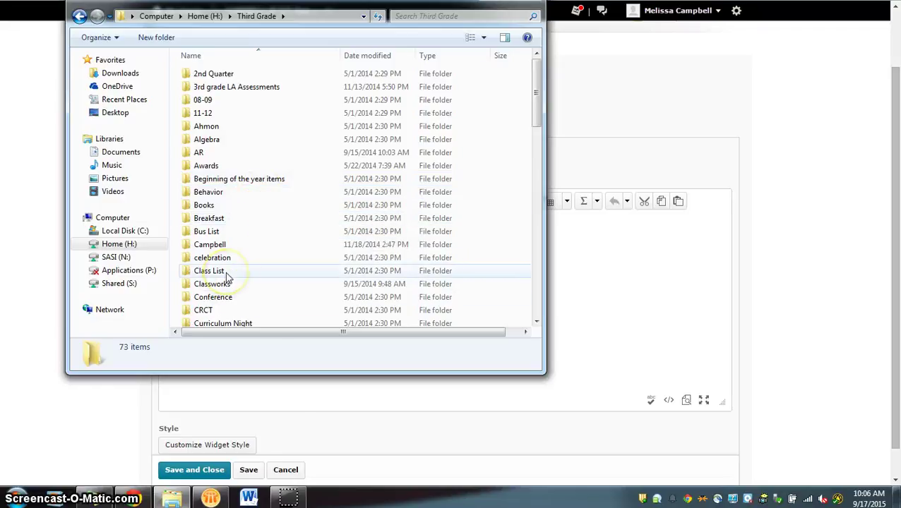
scroll(228, 277, "down", 13)
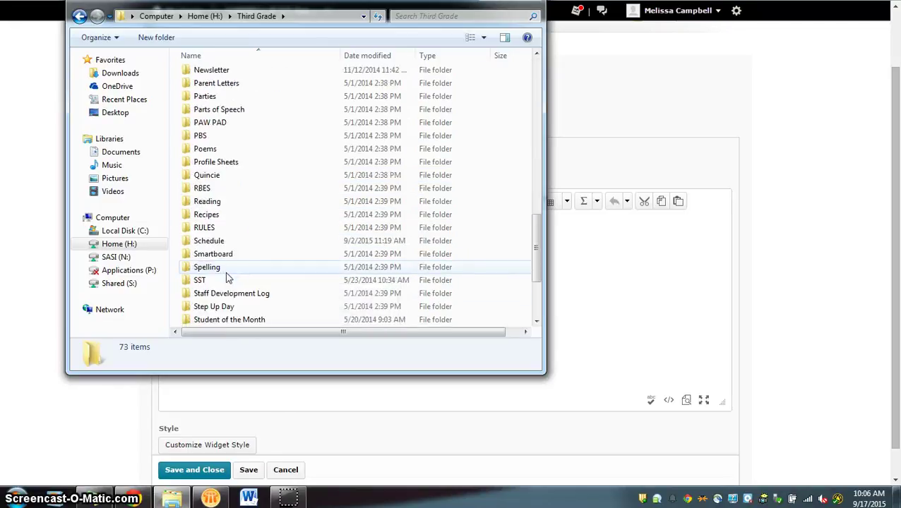
double_click(214, 242)
left_click(279, 126)
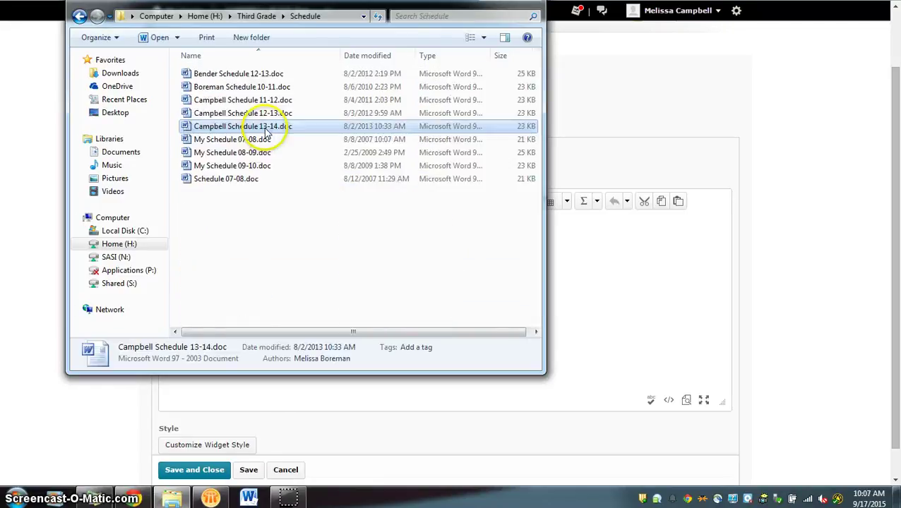
double_click(265, 130)
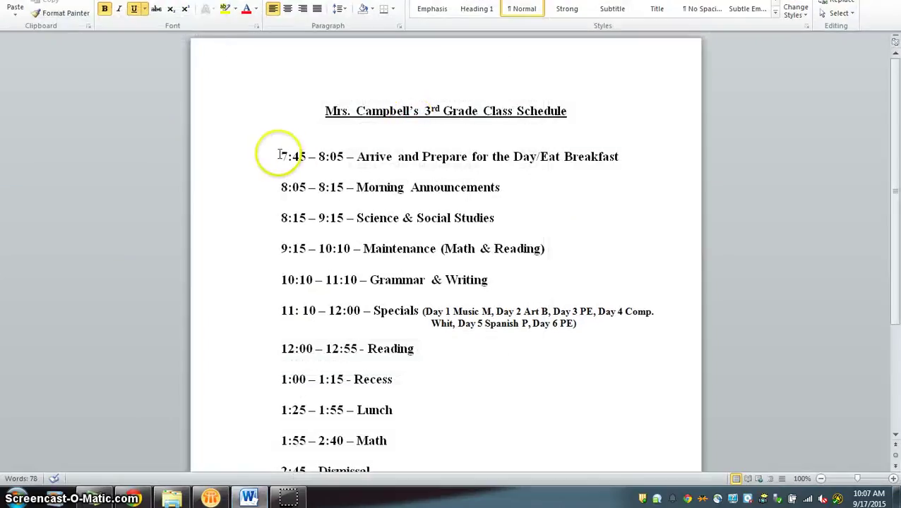
Step: Copy all schedule lines from the 7:45 arrival through the 2:45 dismissal, and close the document and folder window
left_click_drag(278, 155, 399, 414)
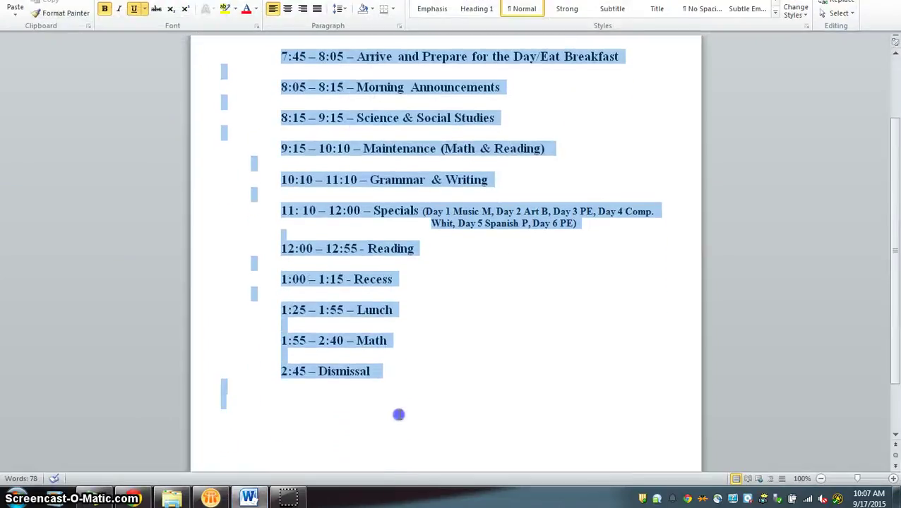
left_click_drag(399, 375, 400, 380)
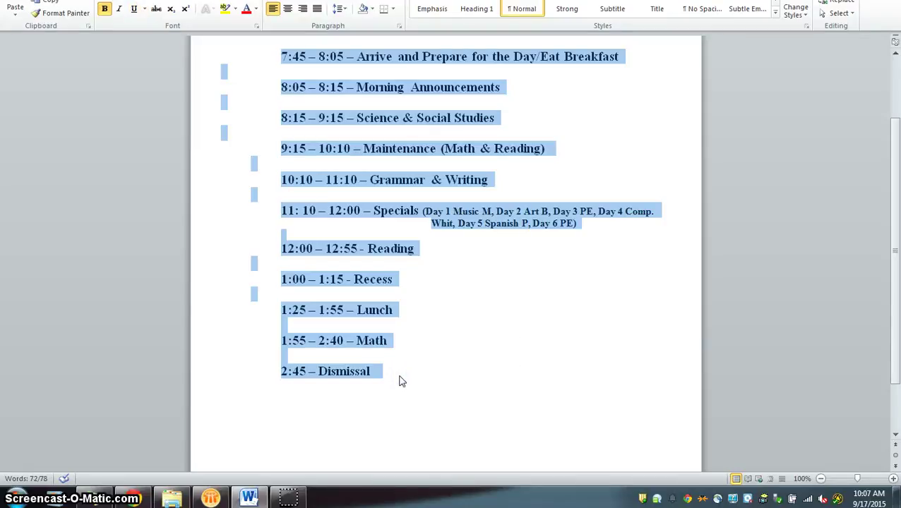
right_click(363, 379)
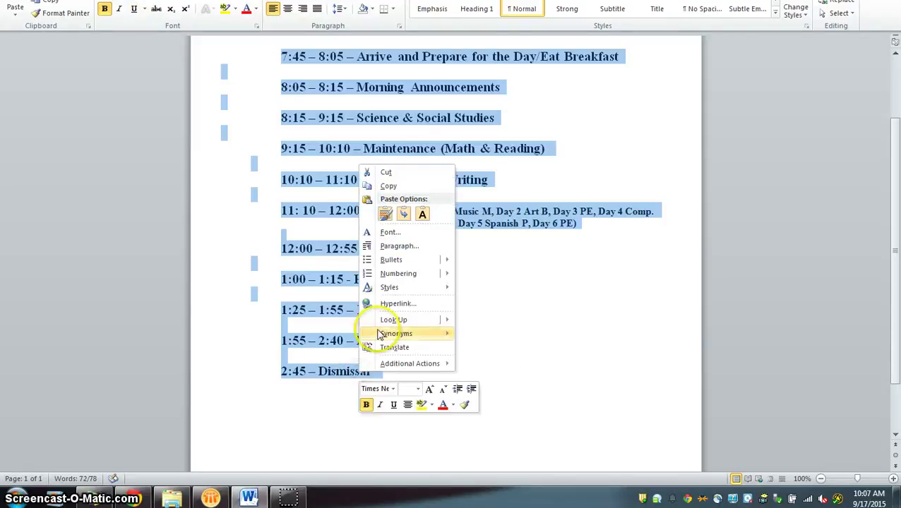
left_click(390, 187)
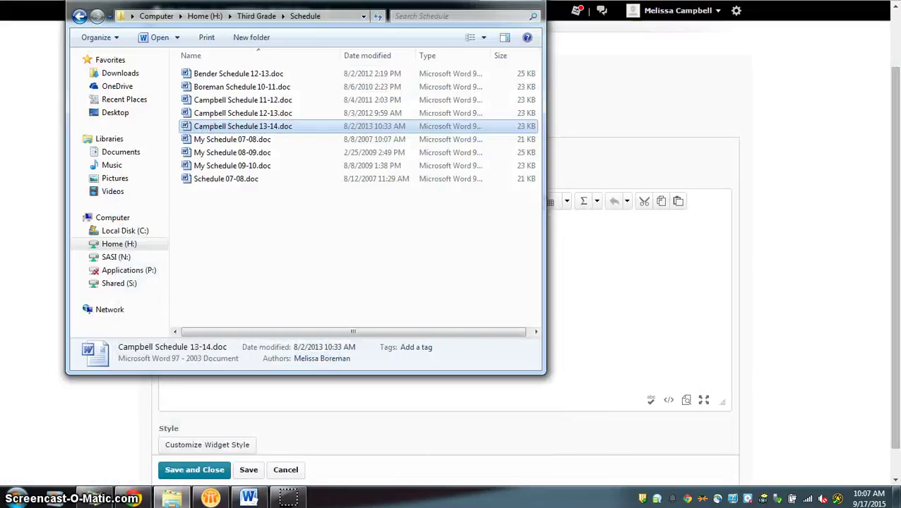
key("Escape")
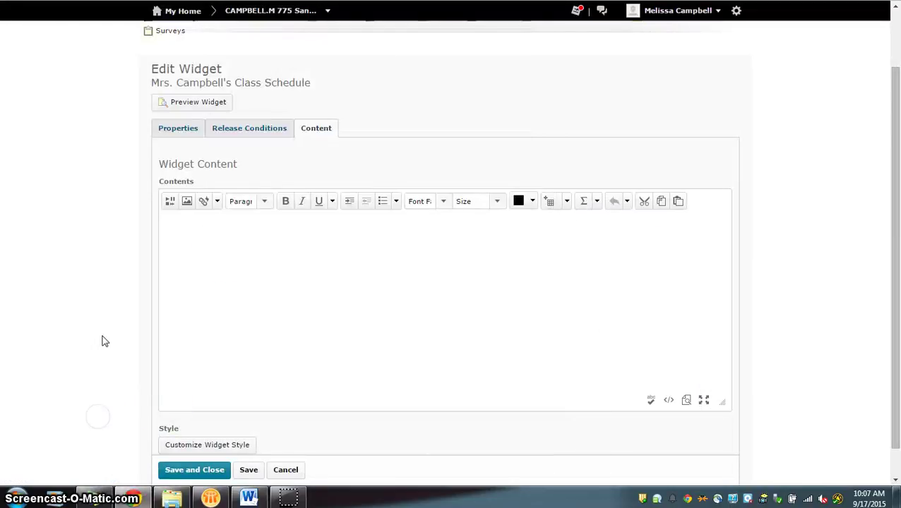
Step: Paste the copied class schedule into the widget's contents
left_click(293, 251)
right_click(175, 223)
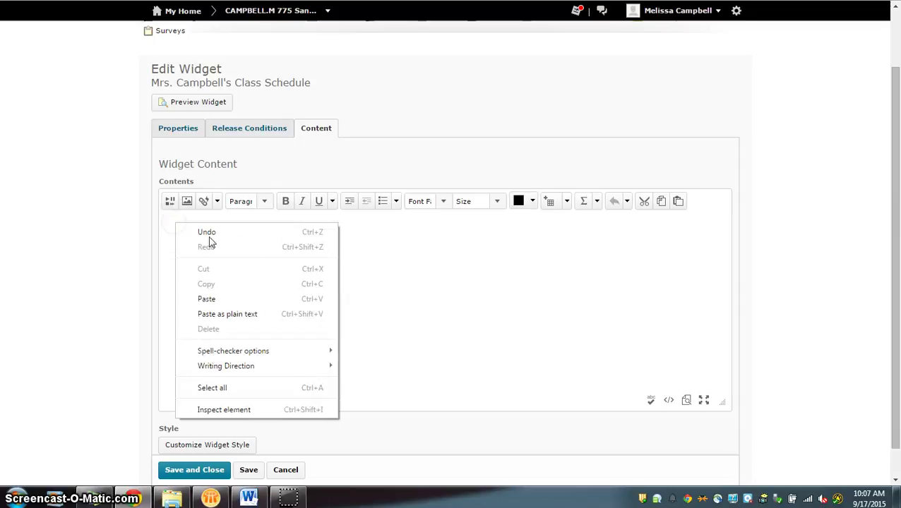
left_click(229, 299)
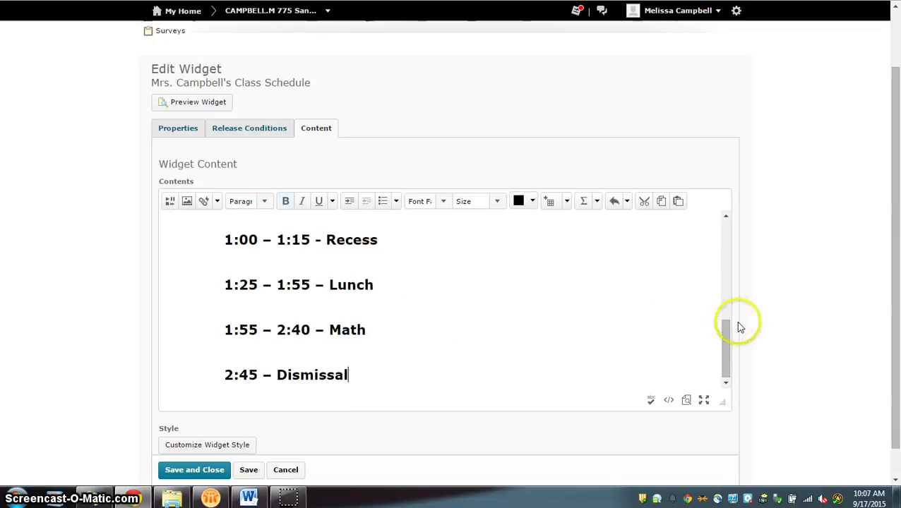
Step: Set the font size of the entire pasted schedule to 2 (10pt)
left_click_drag(726, 328, 725, 211)
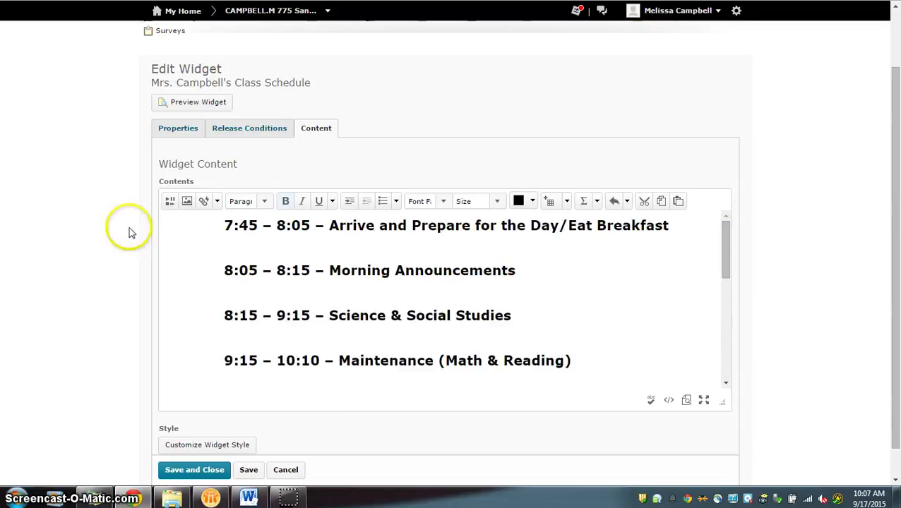
left_click_drag(219, 225, 572, 427)
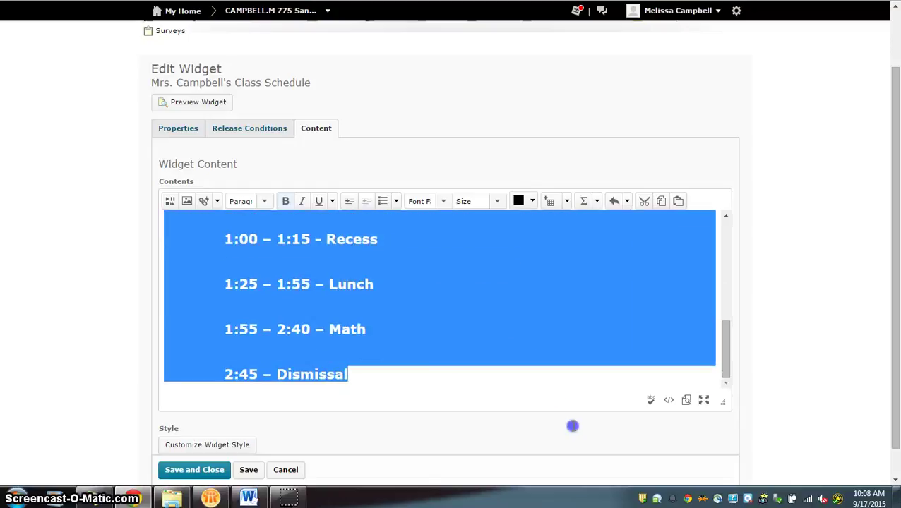
left_click(492, 201)
left_click(493, 223)
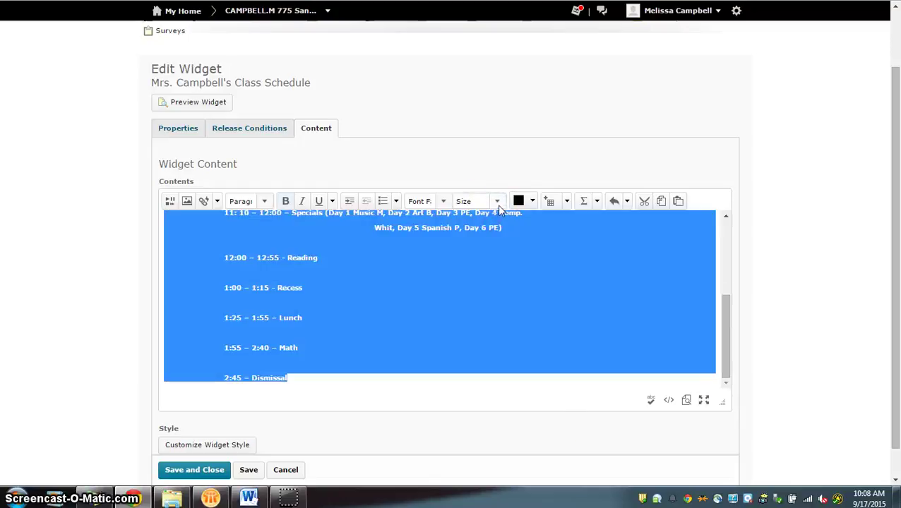
left_click(497, 201)
left_click(496, 232)
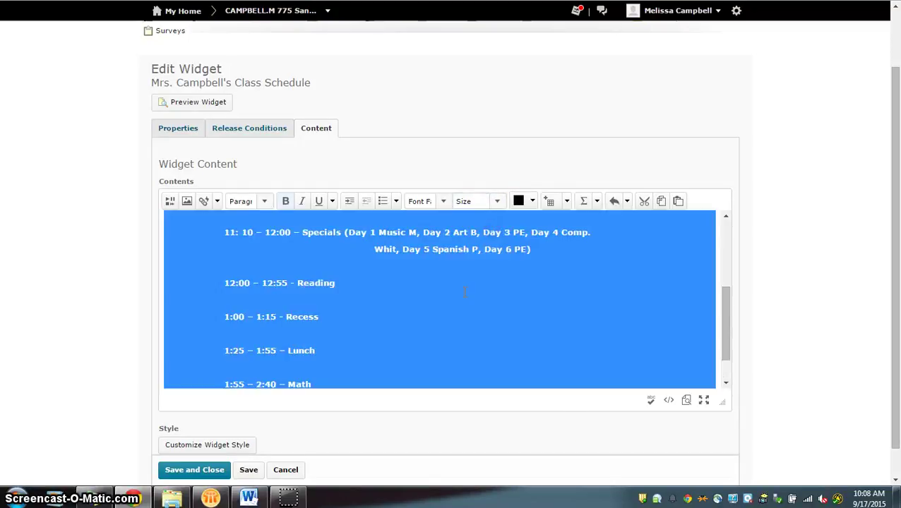
Step: Remove the blank lines between the schedule entries from the 11:10 Specials down to the 1:55 Math line
left_click(223, 384)
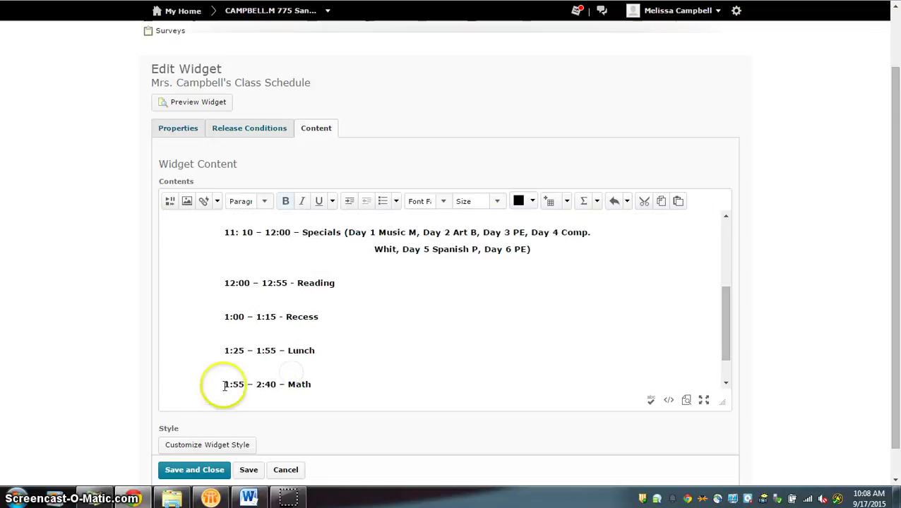
key("BackSpace")
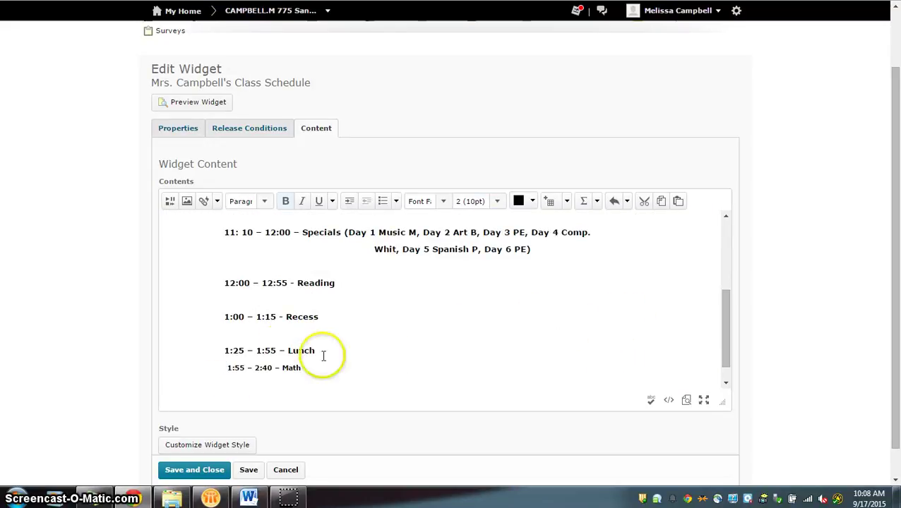
left_click(285, 338)
key("BackSpace")
left_click(301, 303)
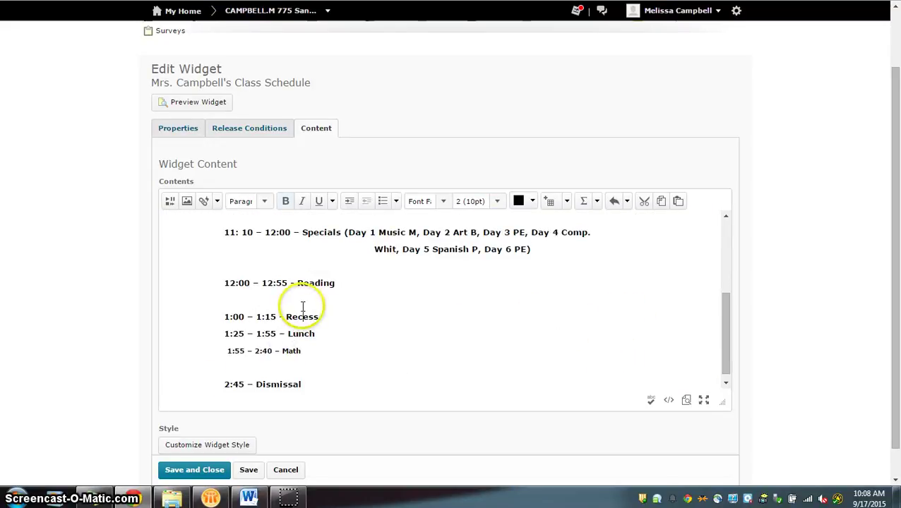
key("BackSpace")
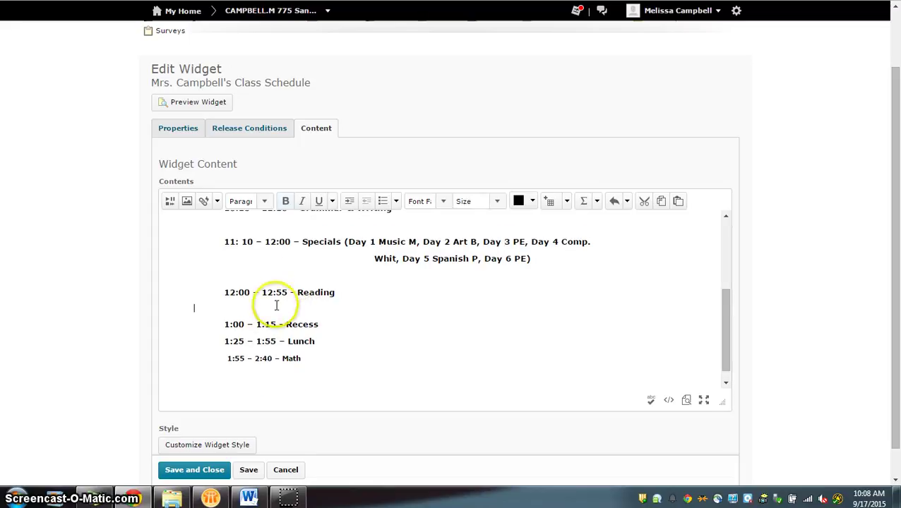
key("BackSpace")
left_click(277, 276)
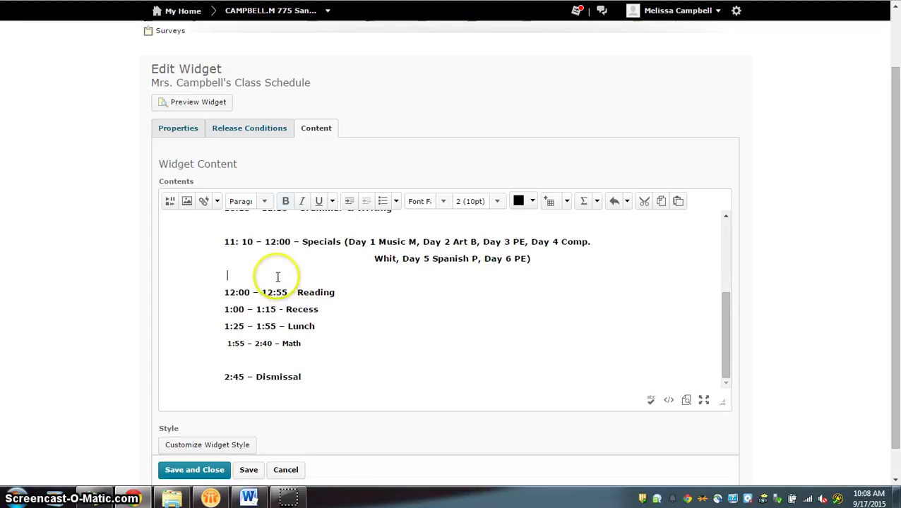
key("BackSpace")
left_click(287, 292)
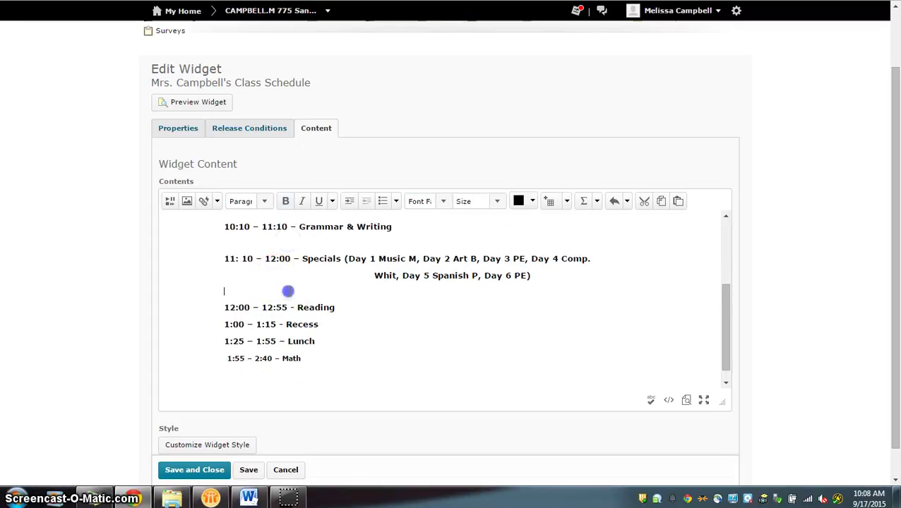
key("BackSpace")
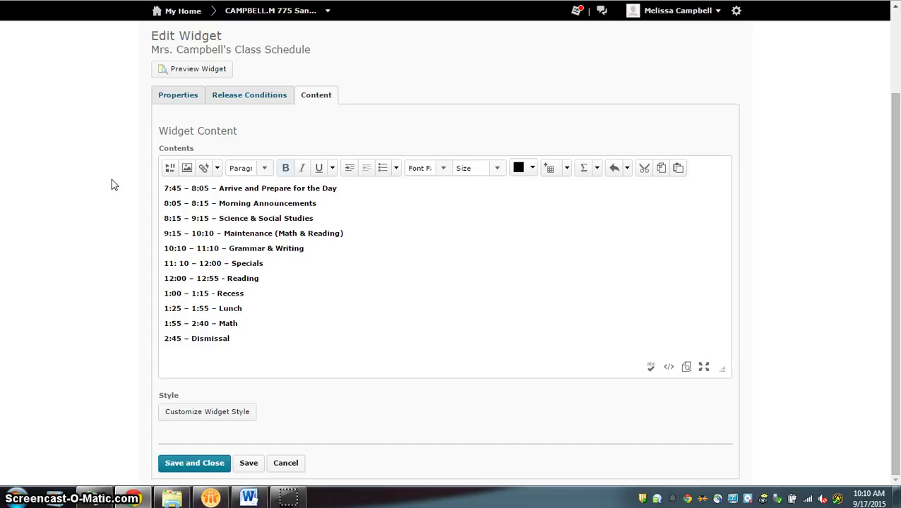
Step: Center-align all the schedule lines from the 7:45 arrival to the 2:45 dismissal
left_click(227, 338)
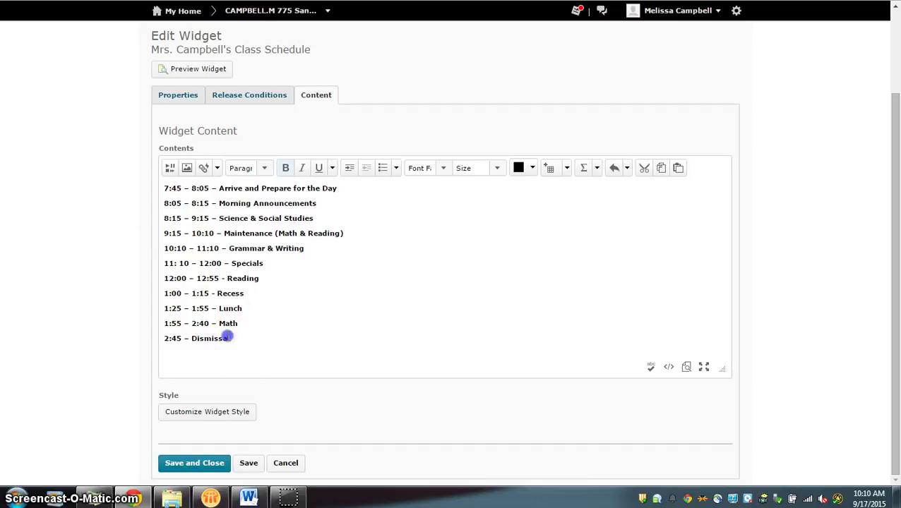
left_click_drag(228, 338, 155, 183)
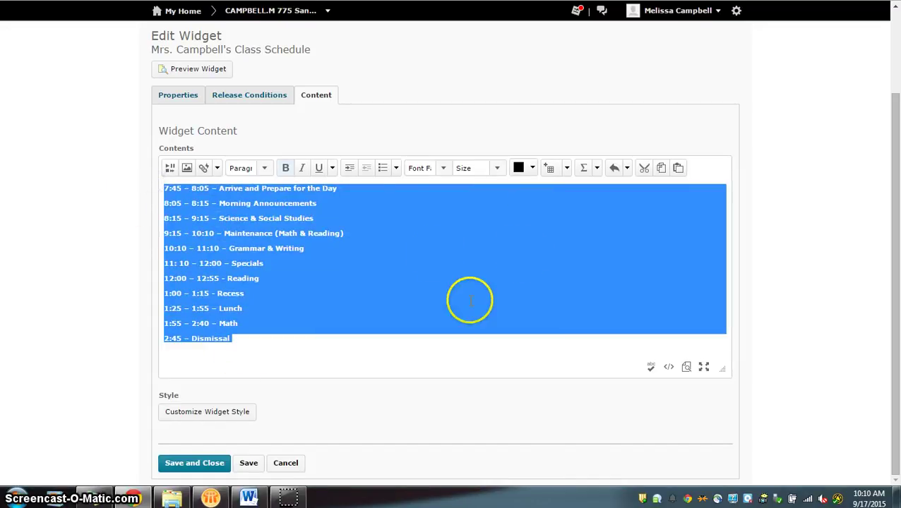
left_click(397, 168)
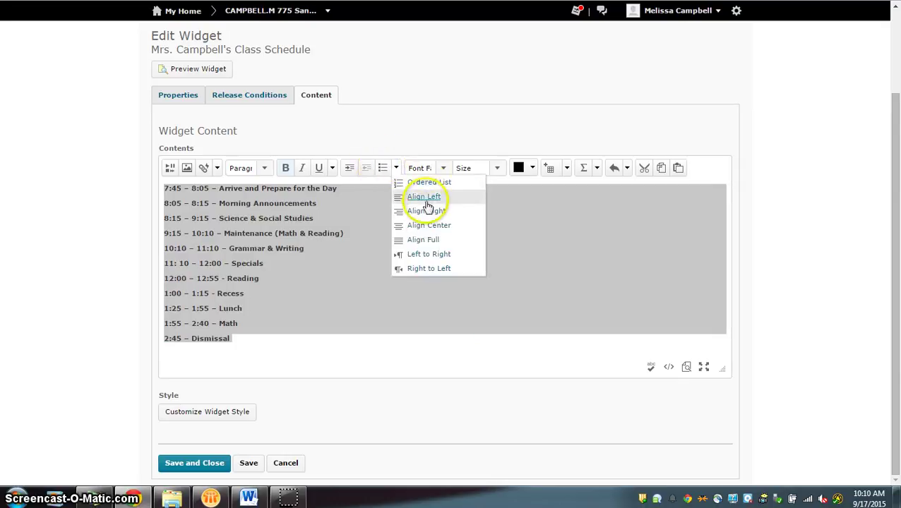
left_click(425, 226)
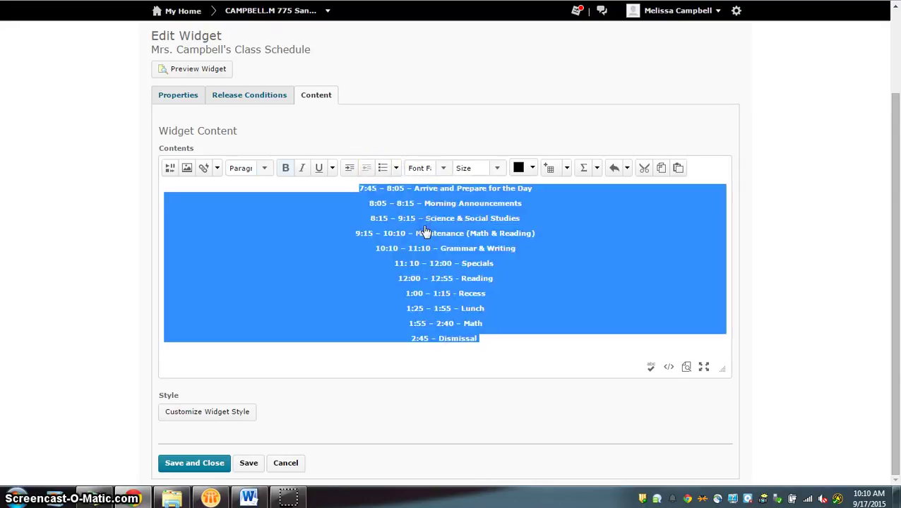
left_click(519, 362)
left_click(546, 291)
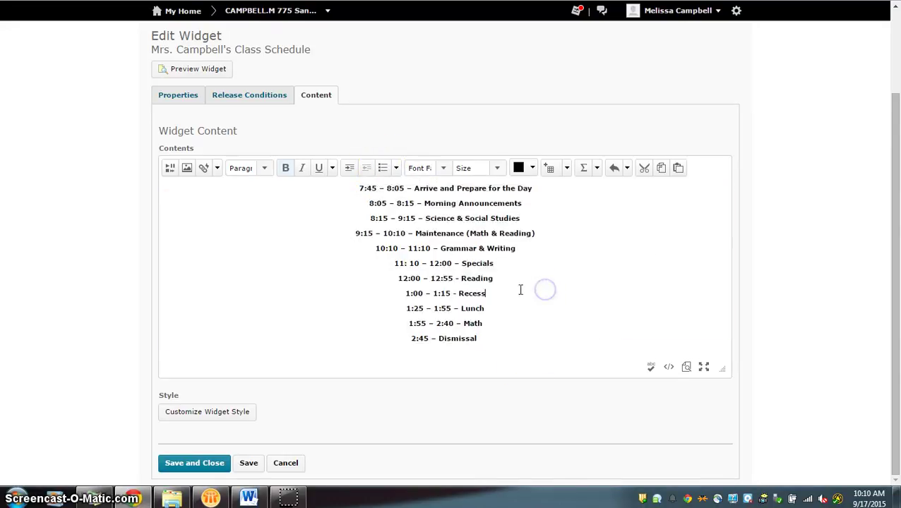
Step: Color the entire schedule text purple (9900ff), and save and close the widget
left_click(479, 339)
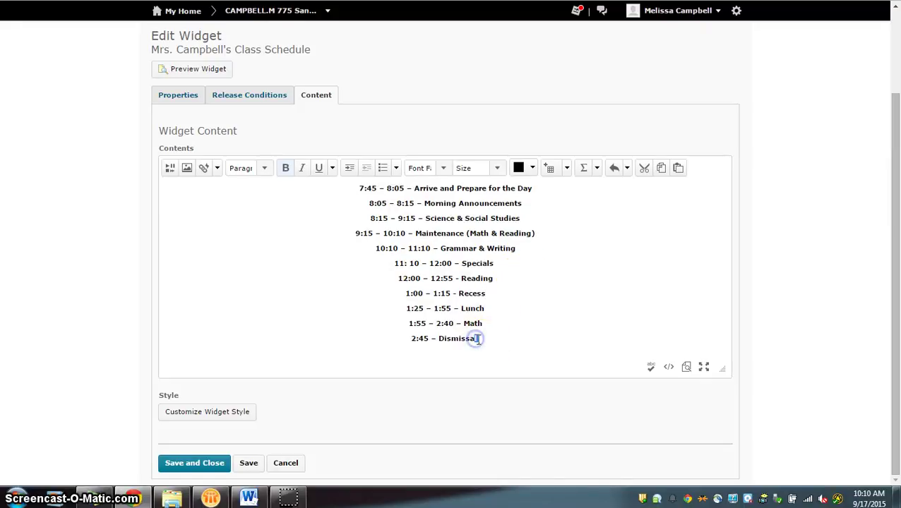
left_click_drag(428, 320, 363, 185)
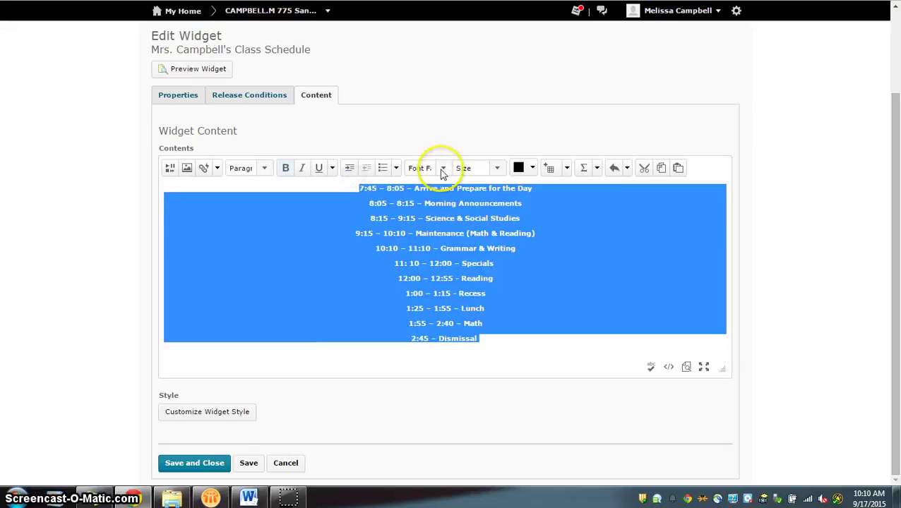
left_click(532, 168)
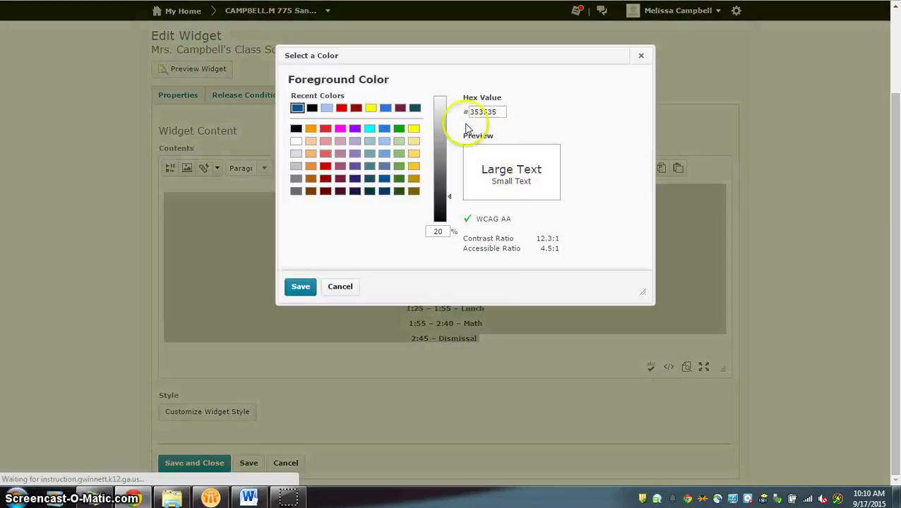
left_click(356, 129)
left_click(298, 286)
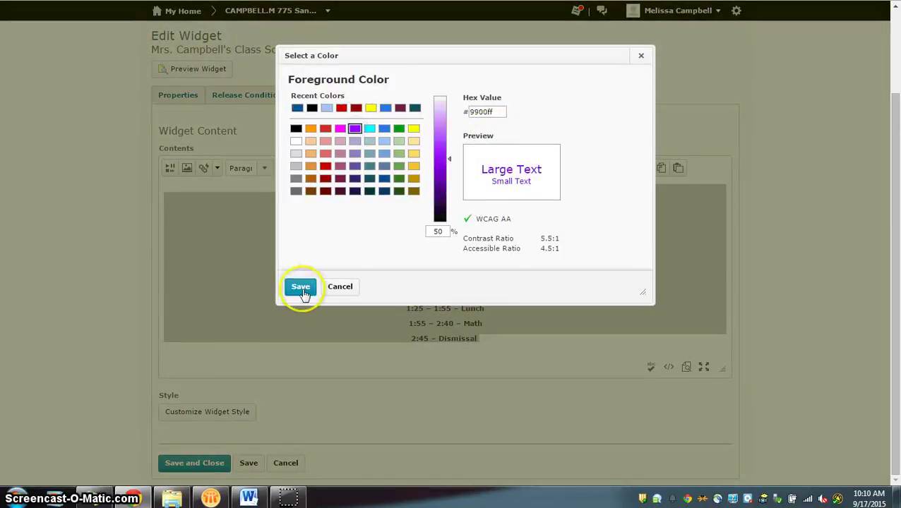
left_click(344, 348)
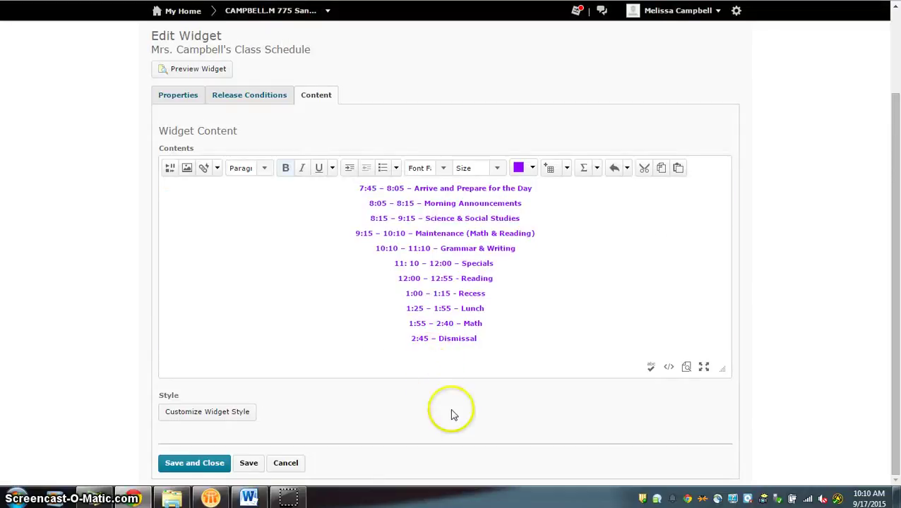
left_click(186, 465)
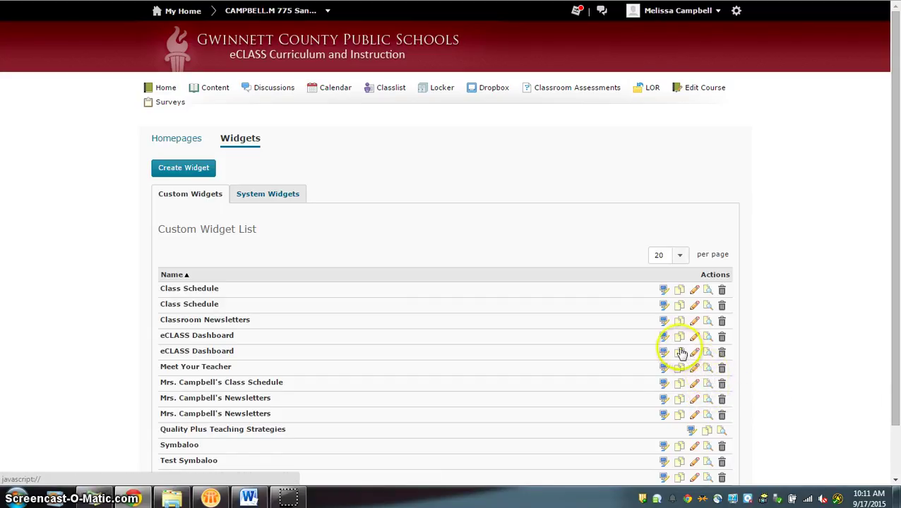
Step: Go to the course home page and look below the eCLASS Dashboard for the new schedule widget
left_click(163, 89)
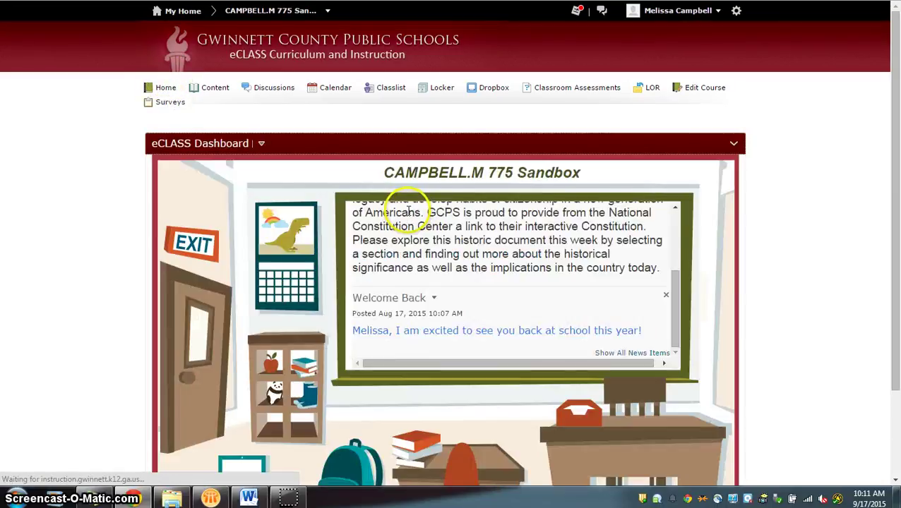
scroll(812, 244, "down", 2)
left_click_drag(891, 240, 888, 118)
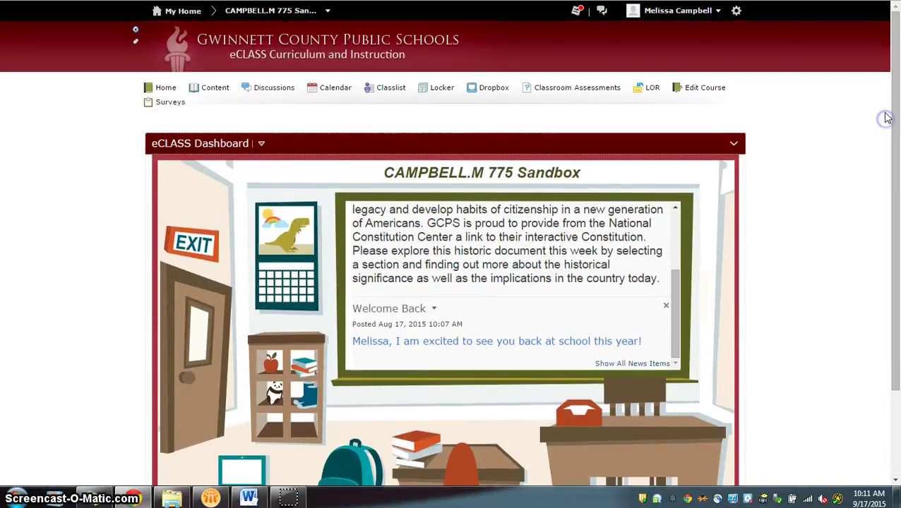
Step: Open the course's active custom homepage for editing from Course Administration
left_click(699, 90)
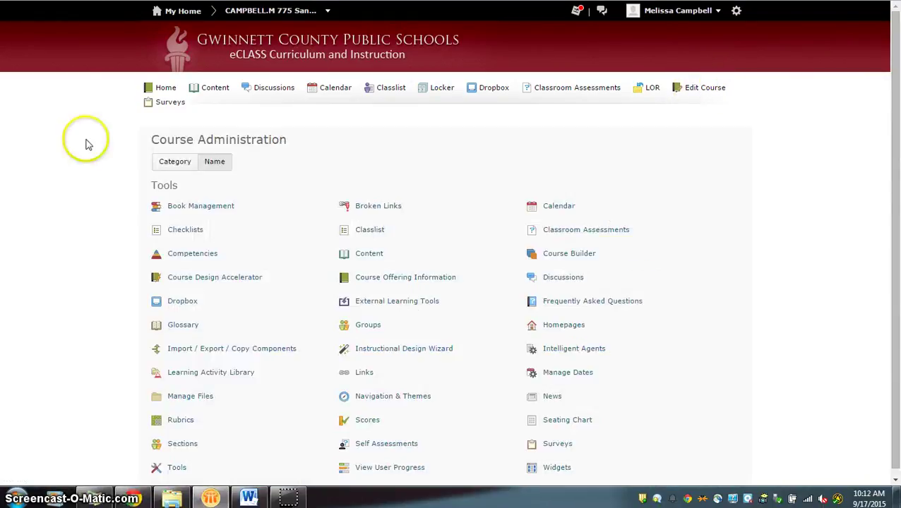
left_click(578, 329)
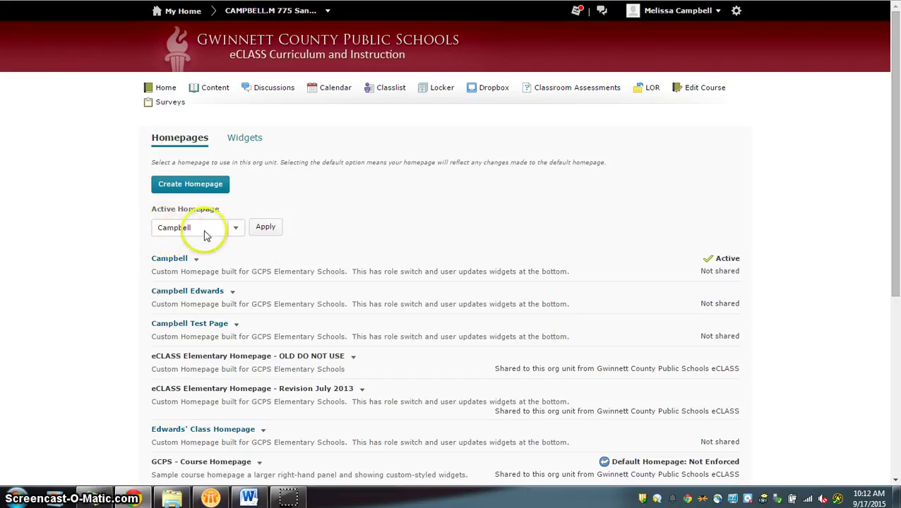
left_click(170, 259)
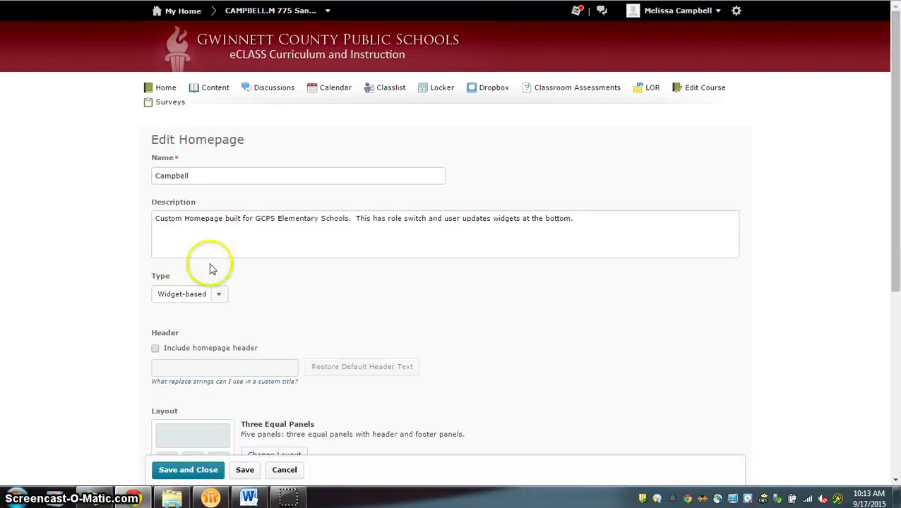
Step: Add the teacher's Class Schedule widget to the left of the three equal panels in the homepage layout
scroll(572, 275, "down", 5)
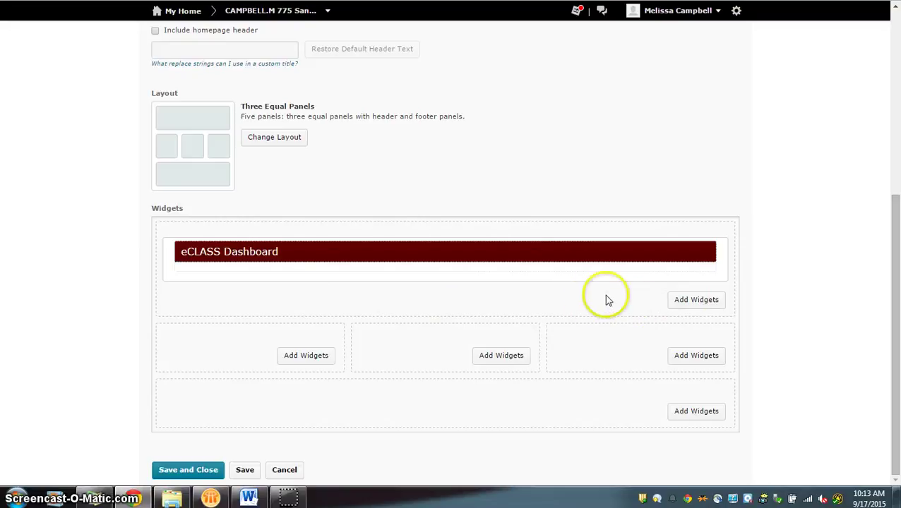
mouse_move(417, 249)
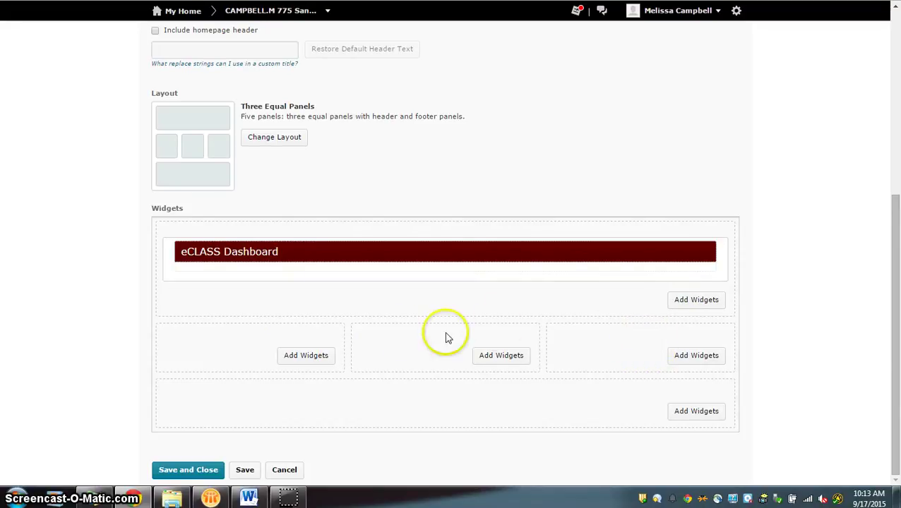
left_click(297, 357)
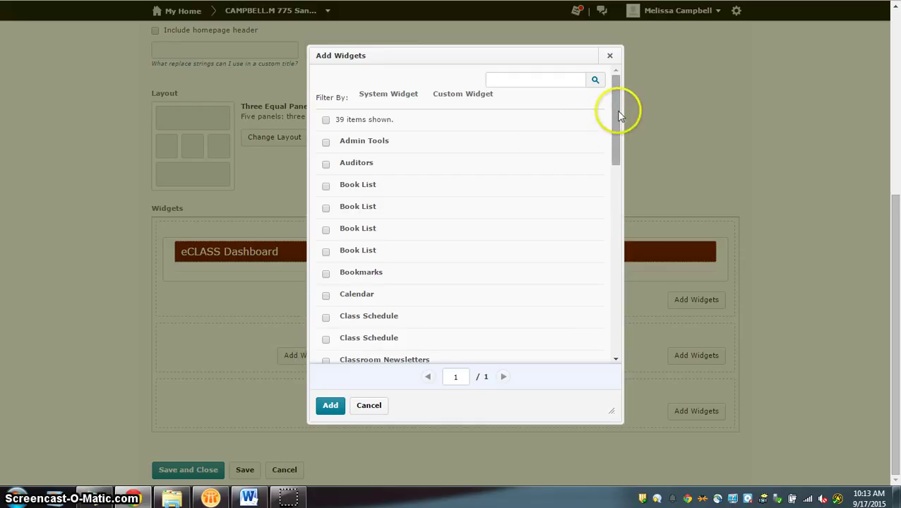
left_click_drag(620, 111, 601, 233)
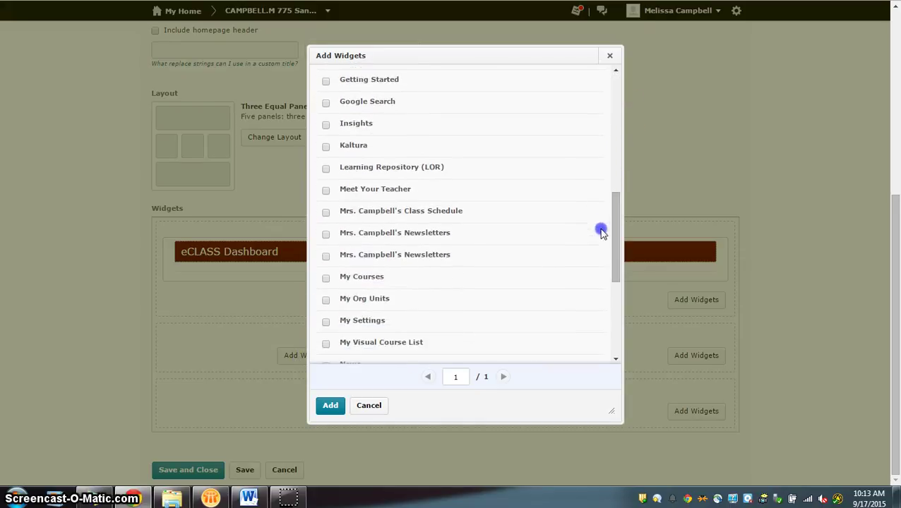
left_click(325, 211)
left_click(330, 406)
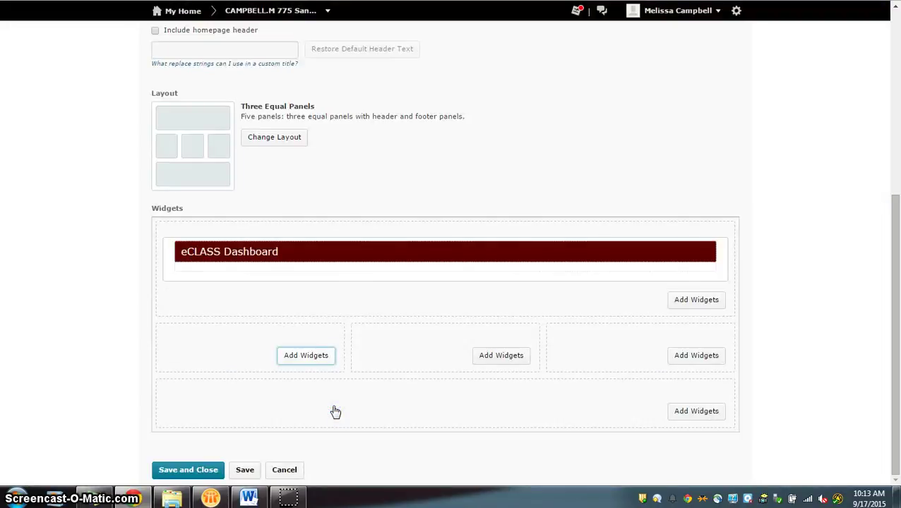
Step: Give the class schedule widget's titlebar a solid fill in custom blue, and save and close the homepage
scroll(99, 235, "down", 2)
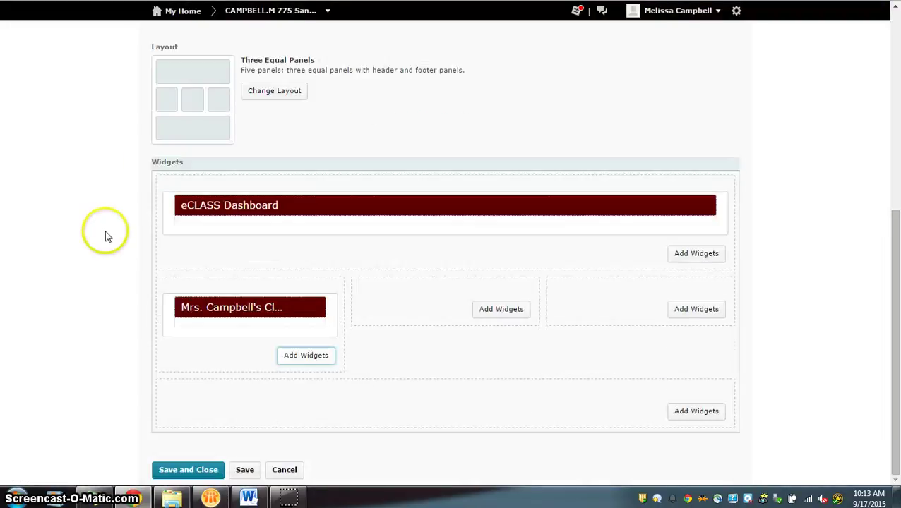
left_click(235, 307)
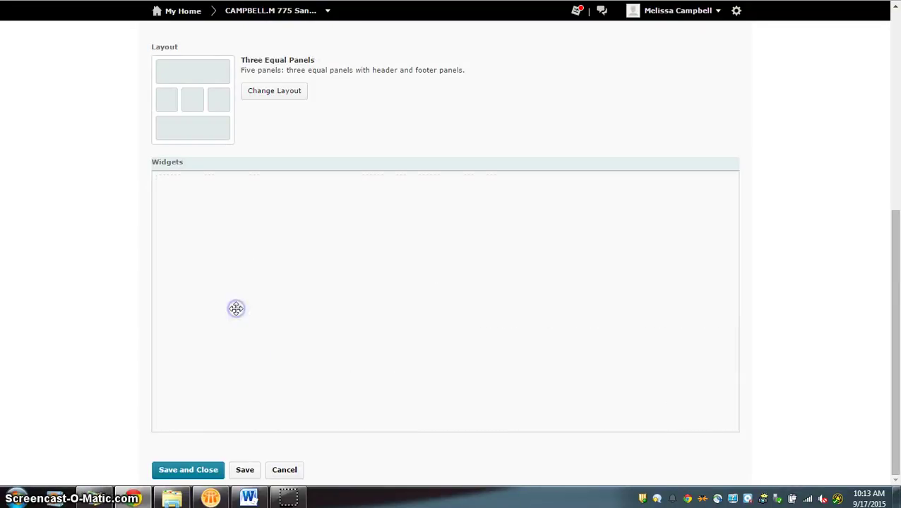
scroll(237, 314, "down", 1)
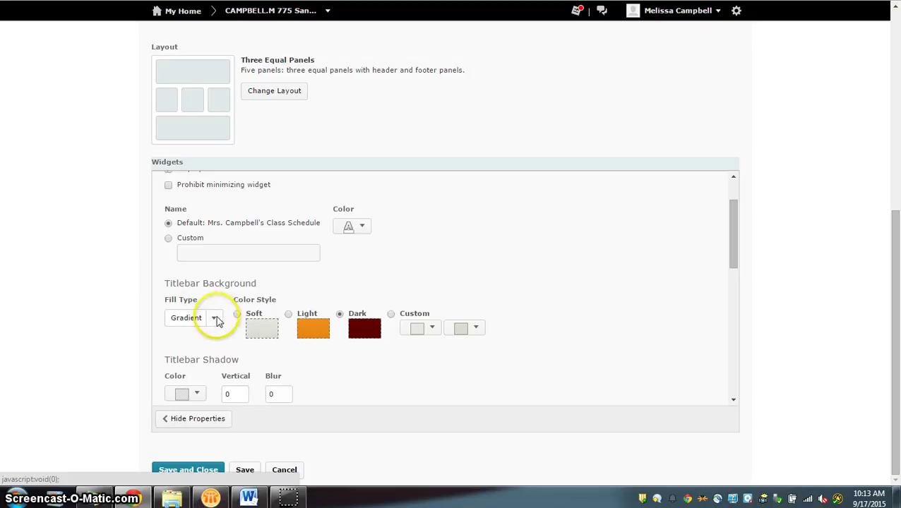
left_click(216, 318)
left_click(181, 332)
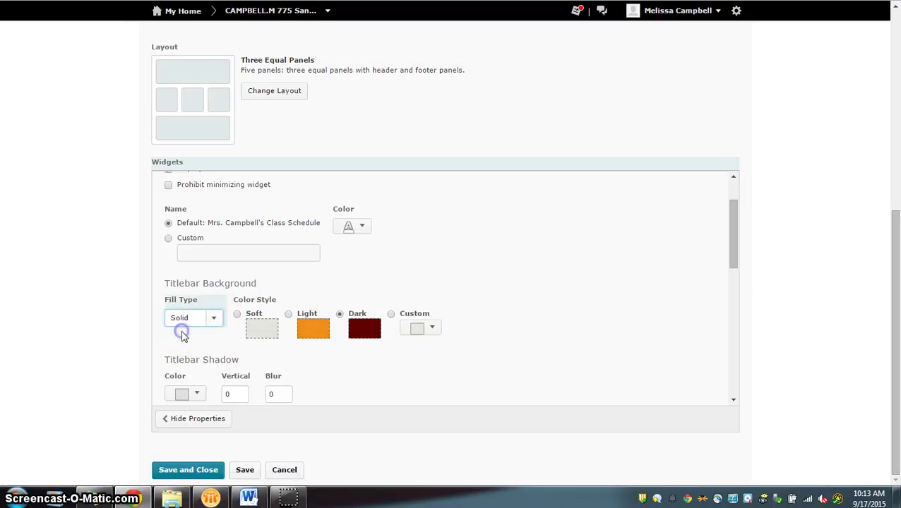
left_click(424, 329)
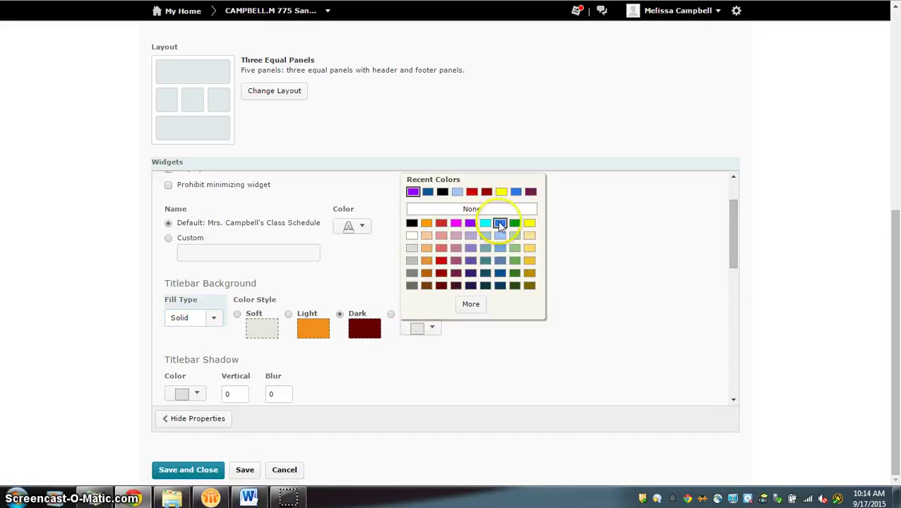
left_click(499, 225)
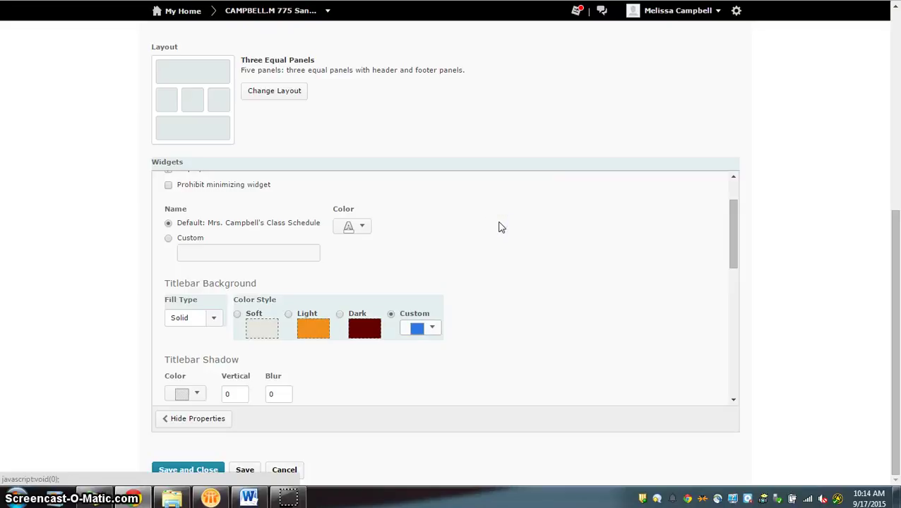
left_click(197, 420)
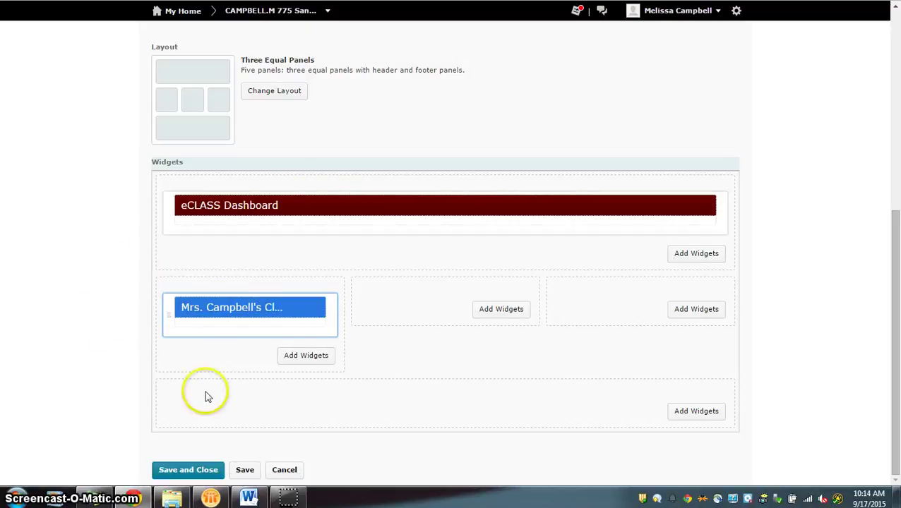
left_click(189, 469)
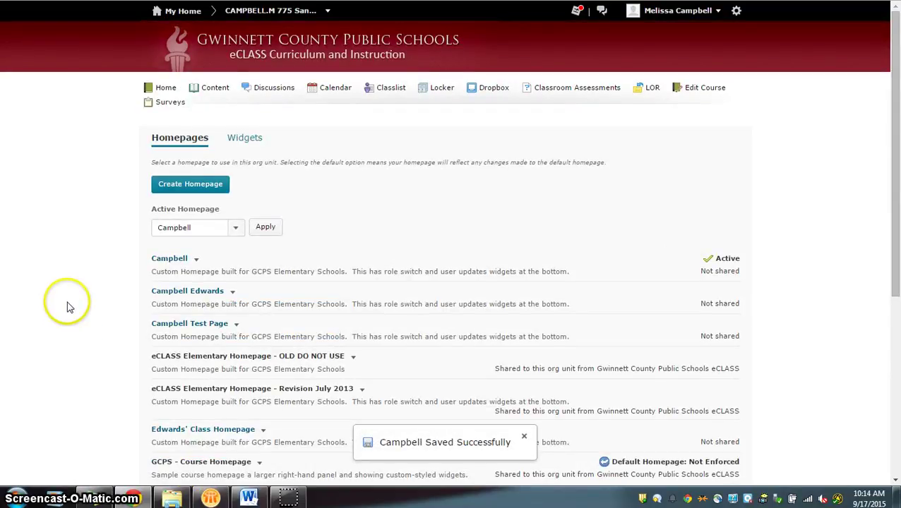
Step: View the class schedule widget below the eCLASS Dashboard on the course home page
left_click(167, 89)
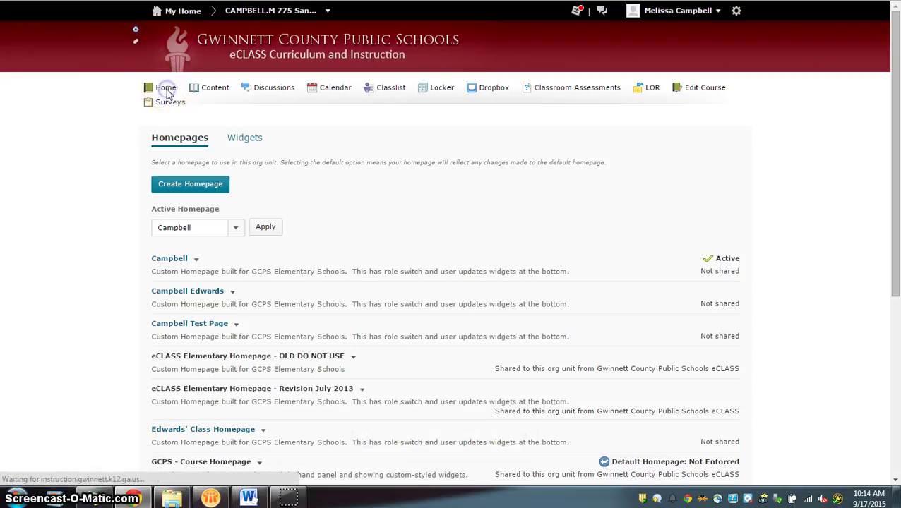
scroll(92, 264, "down", 1)
scroll(92, 264, "down", 4)
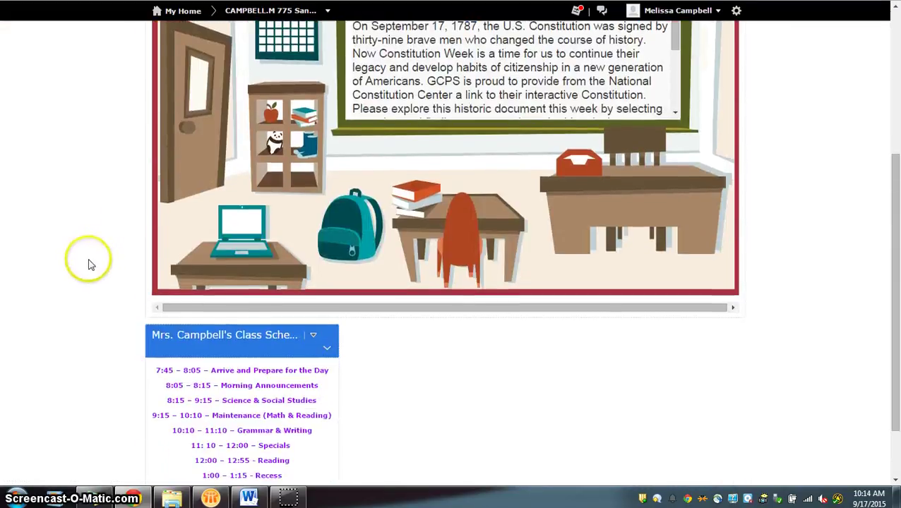